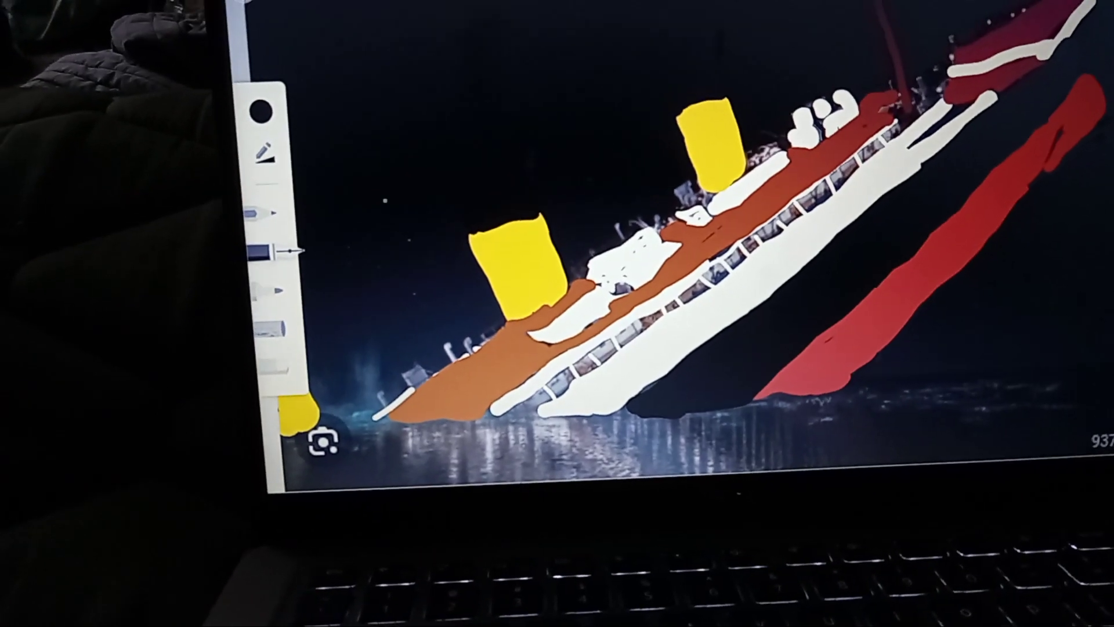
Step: Pick the orange swatch from the colour palette as the drawing colour
click(262, 111)
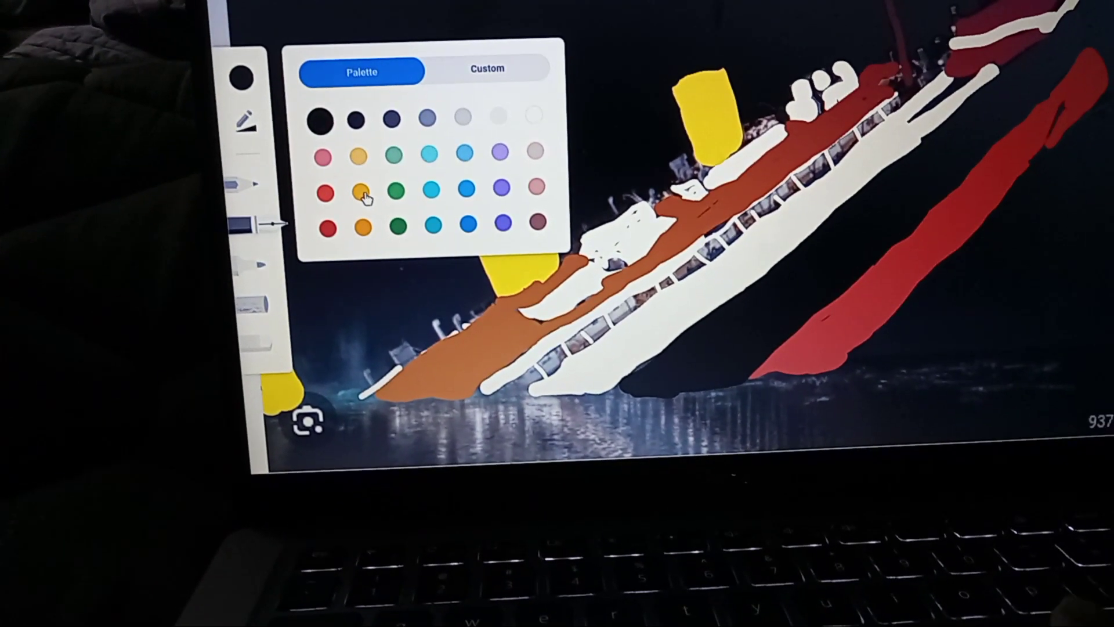
click(375, 206)
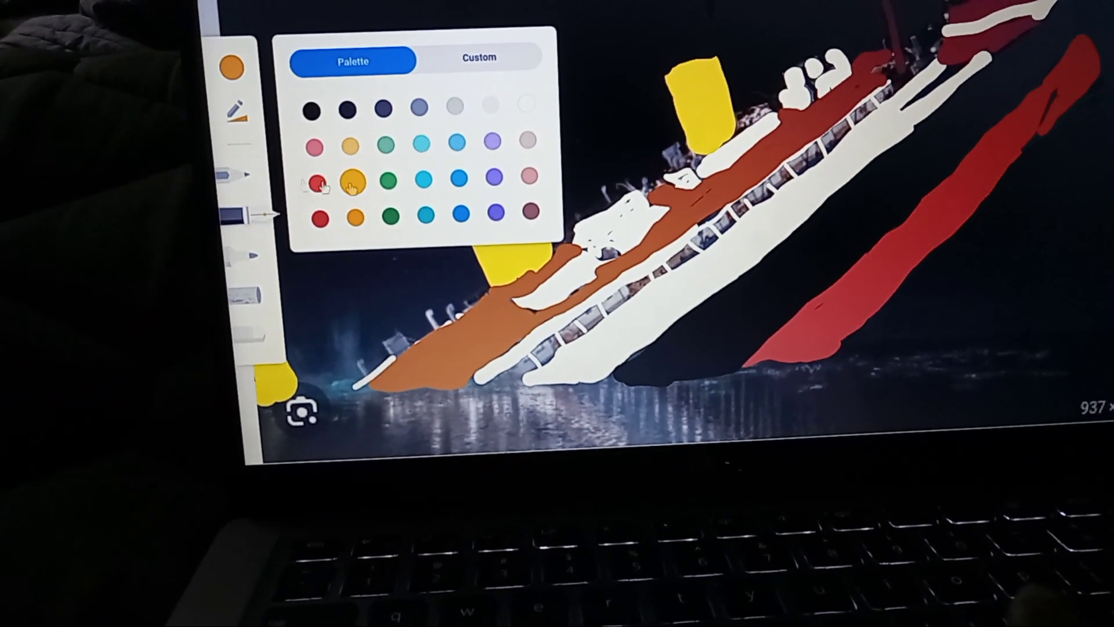
click(234, 60)
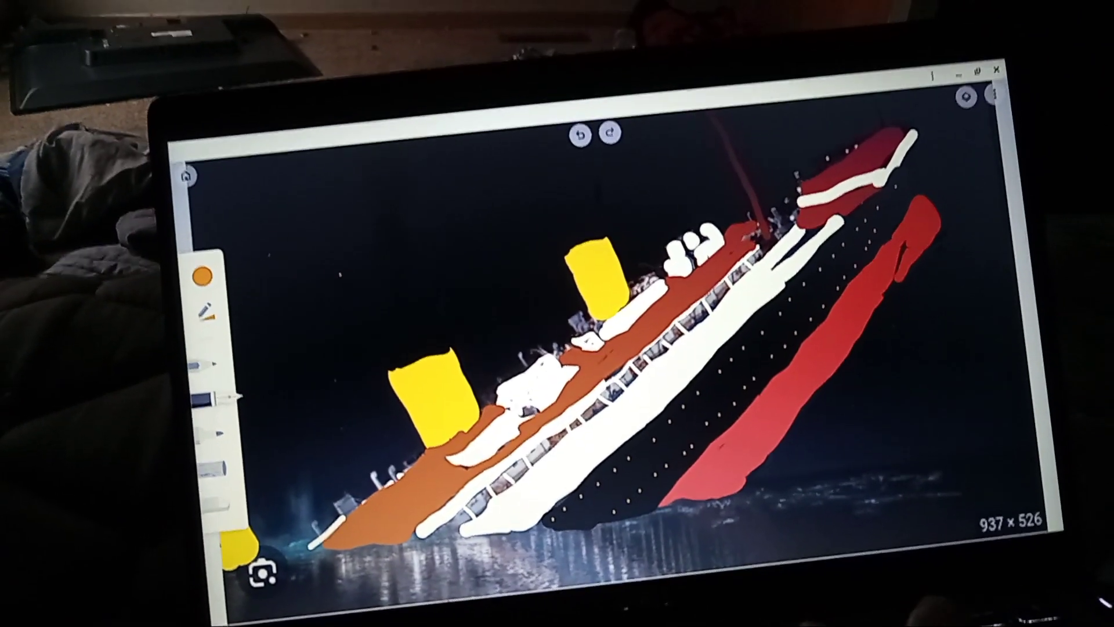
Step: Choose black and push the brush Size slider to its maximum
click(191, 277)
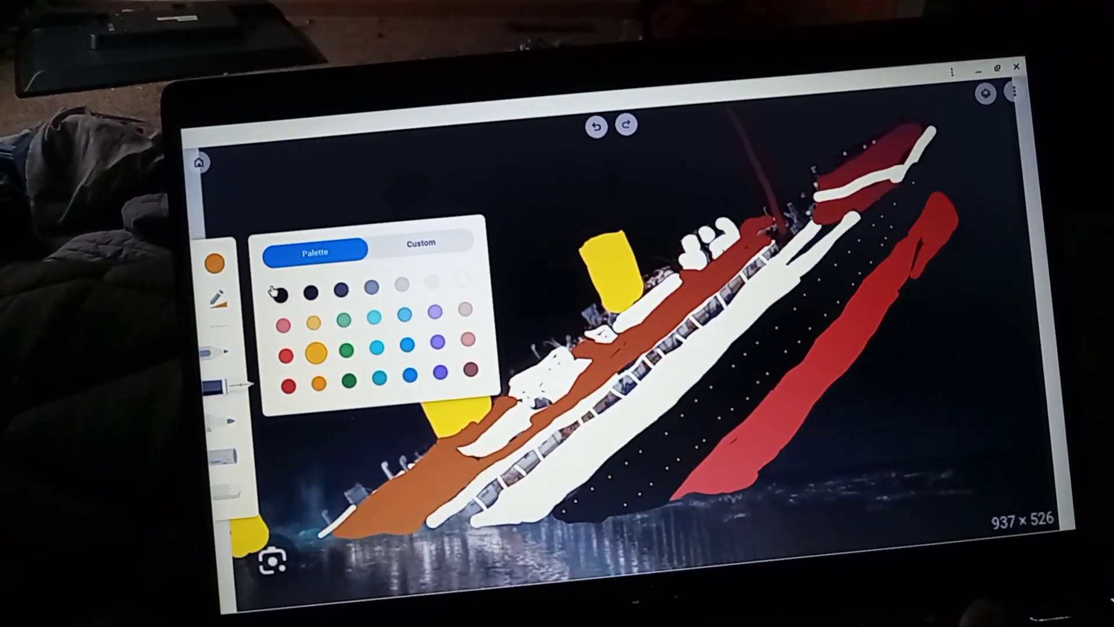
click(287, 303)
click(225, 396)
mouse_move(397, 287)
mouse_down()
mouse_move(334, 290)
mouse_move(417, 288)
mouse_up()
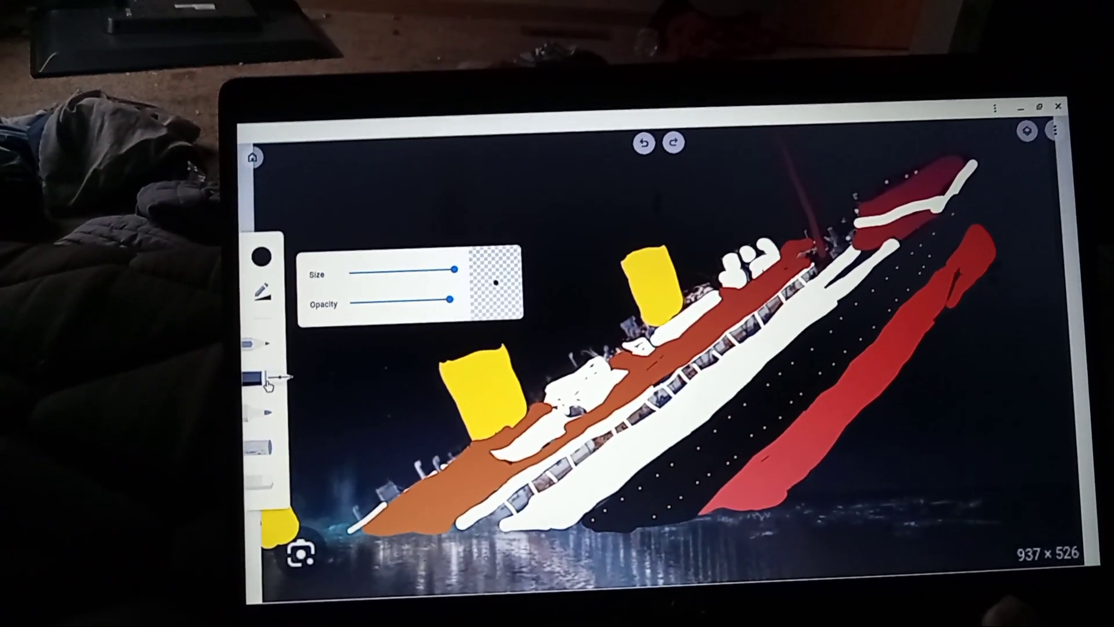
click(263, 395)
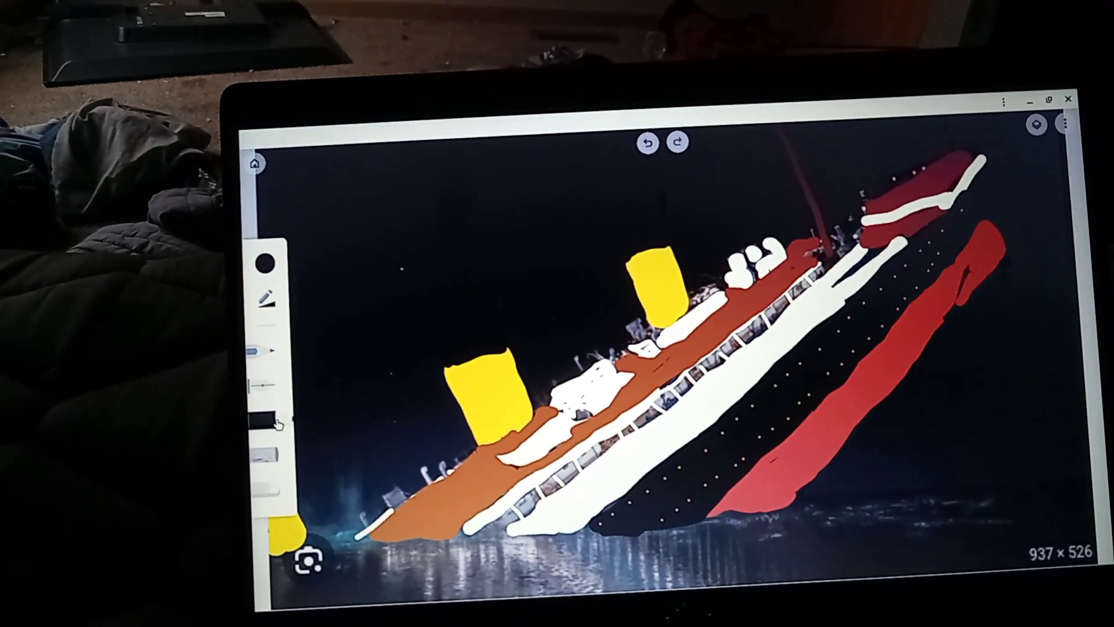
click(258, 309)
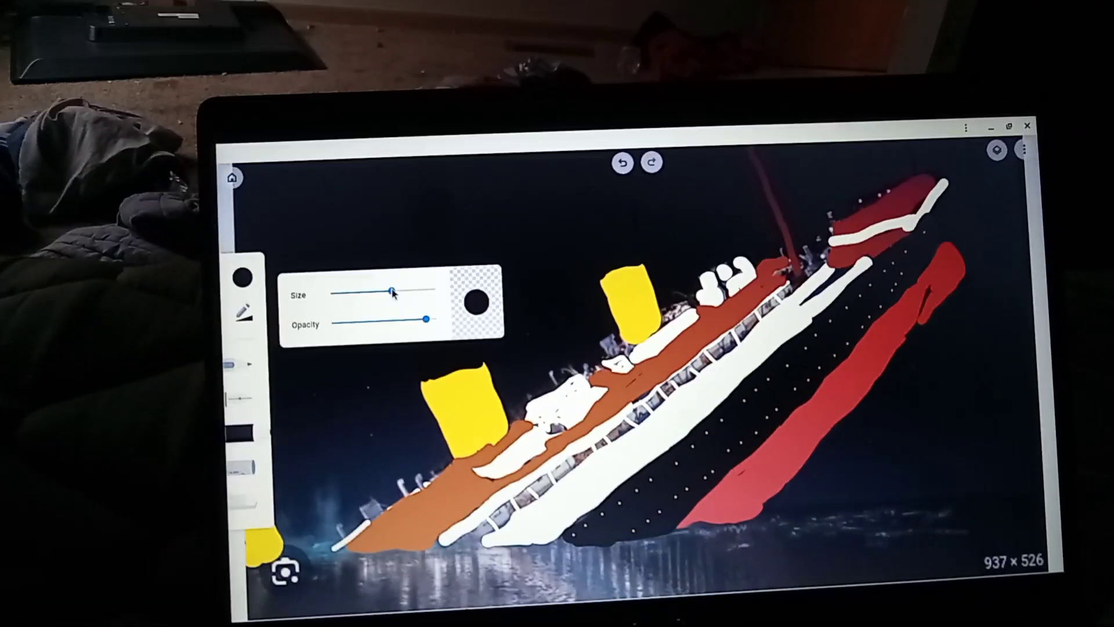
drag(392, 293, 434, 291)
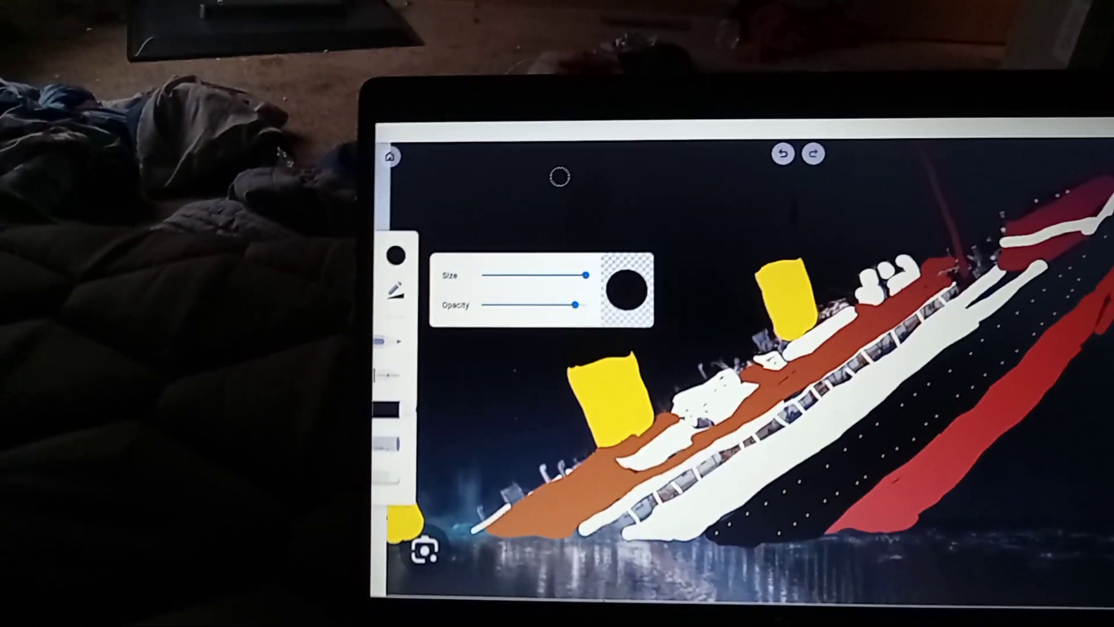
click(528, 205)
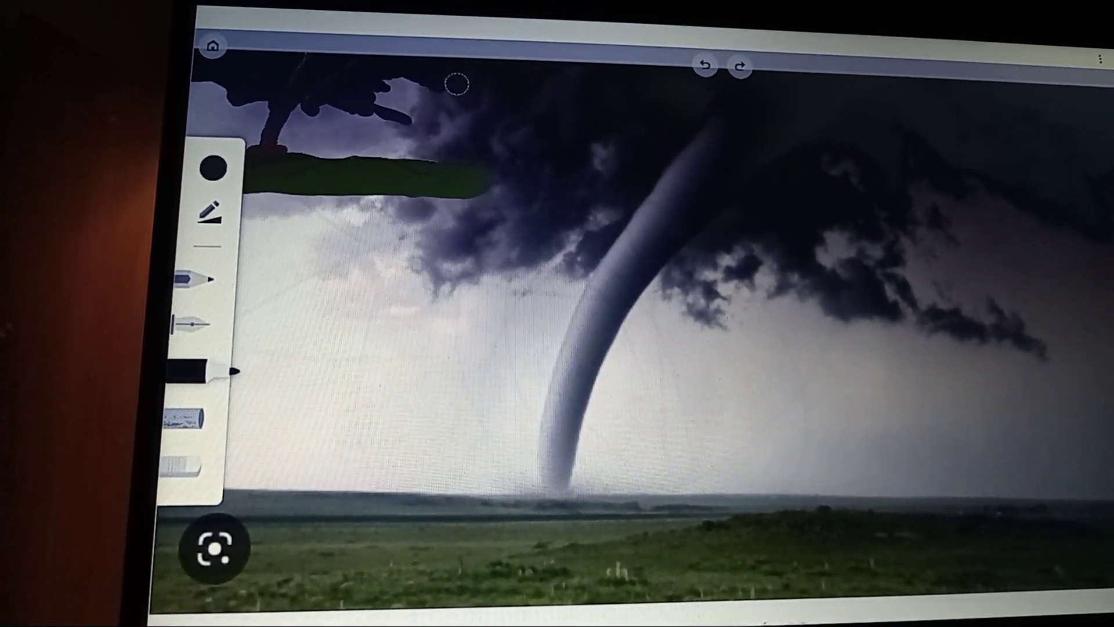
Step: View the roadside tornado drawing from the gallery, then go back to the gallery
click(212, 49)
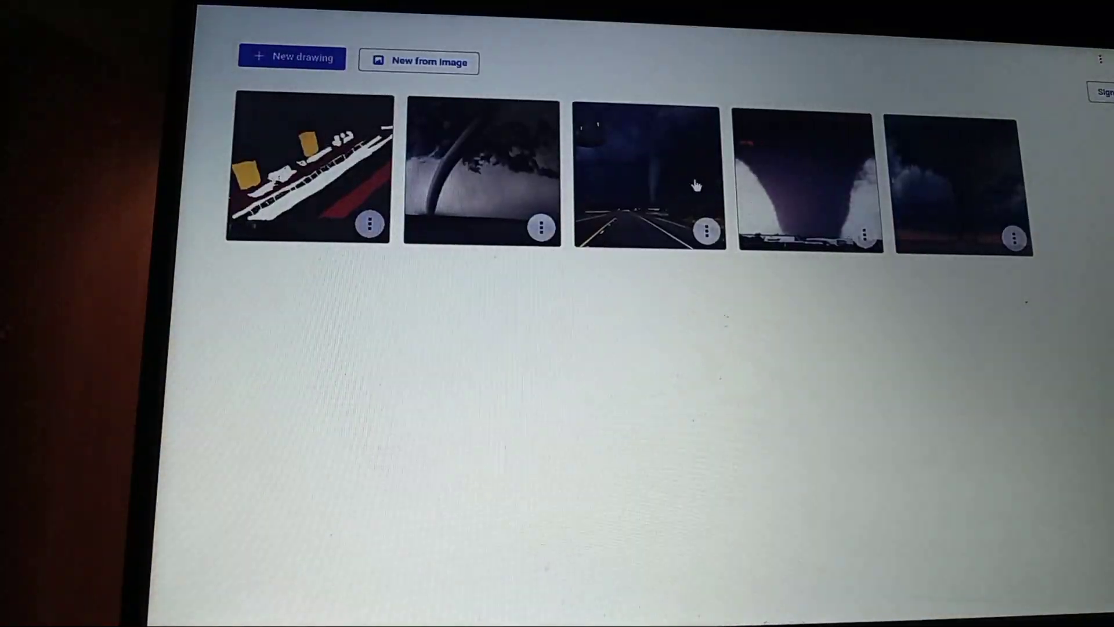
click(695, 182)
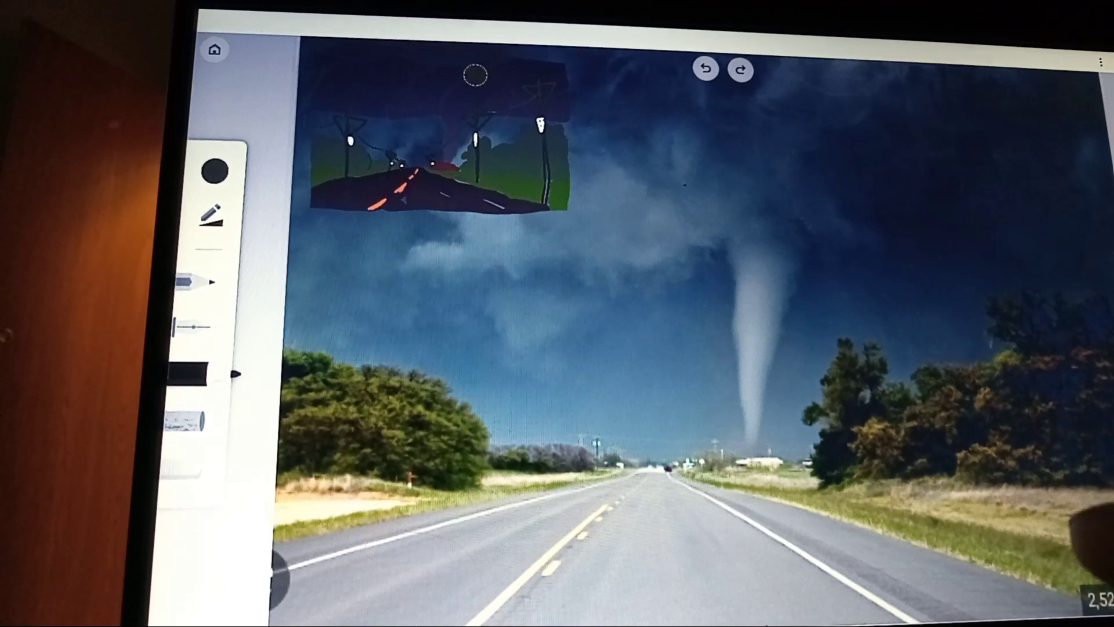
click(215, 52)
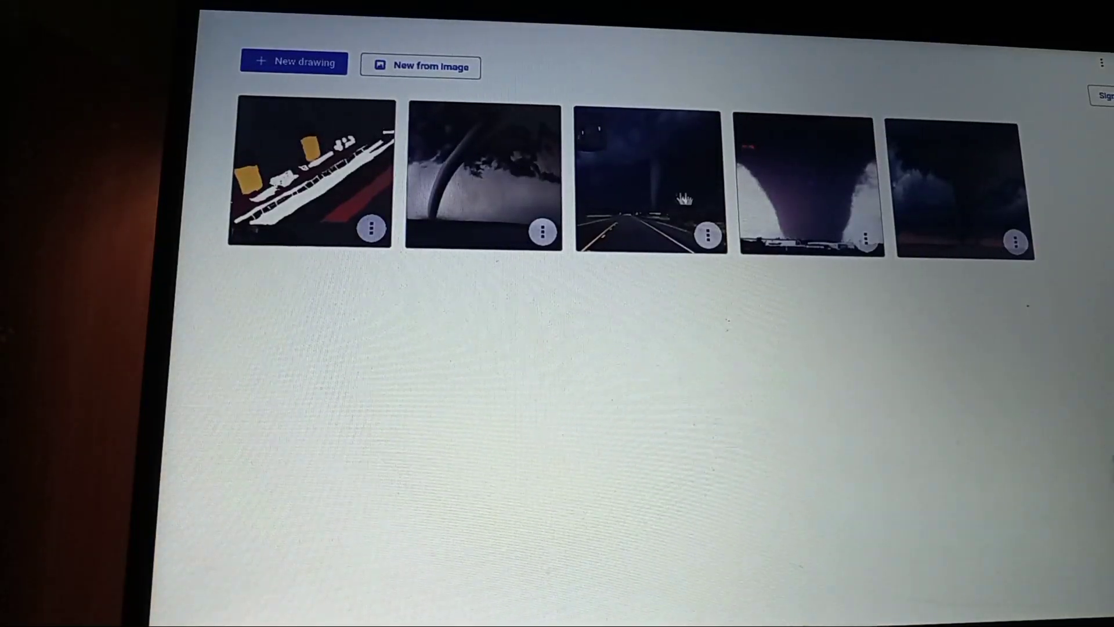
Step: Open two more tornado drawings from the gallery, ending on the last one
click(838, 196)
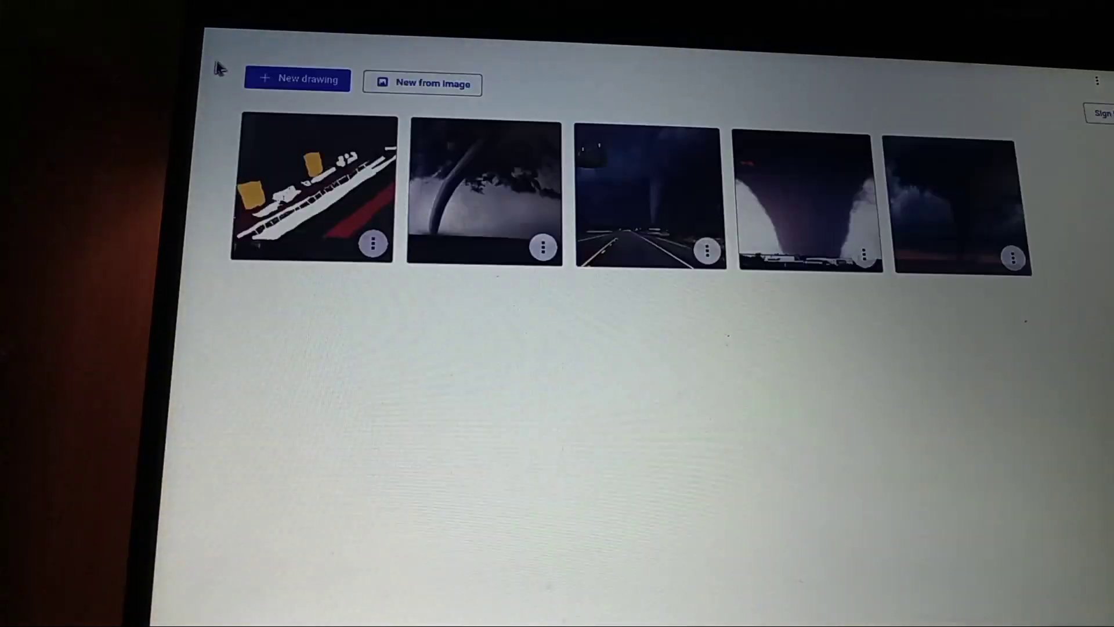
click(937, 249)
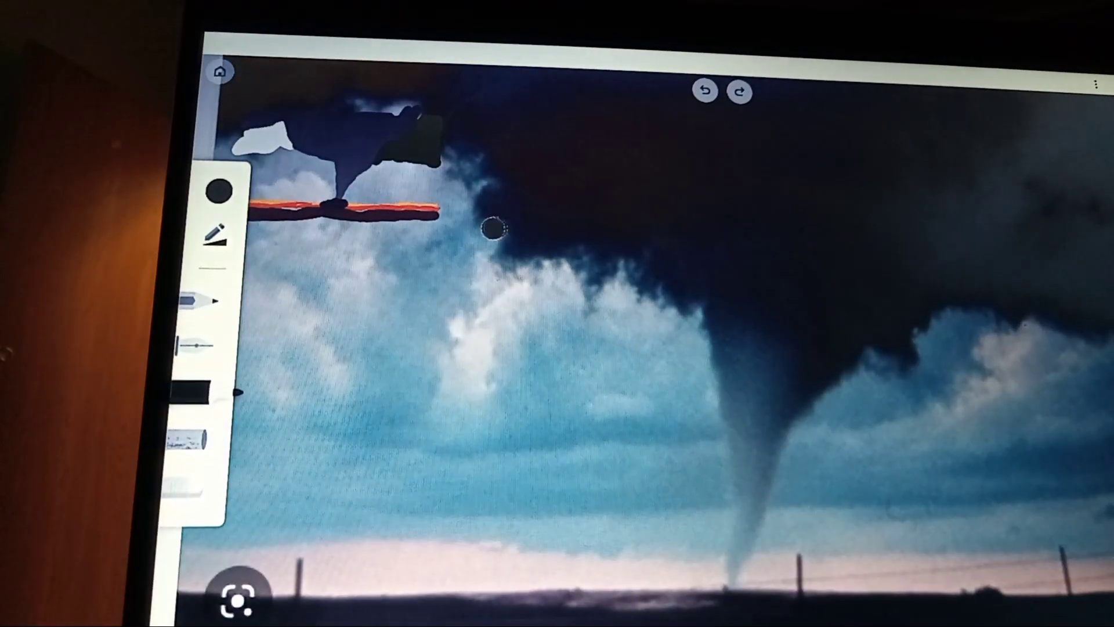